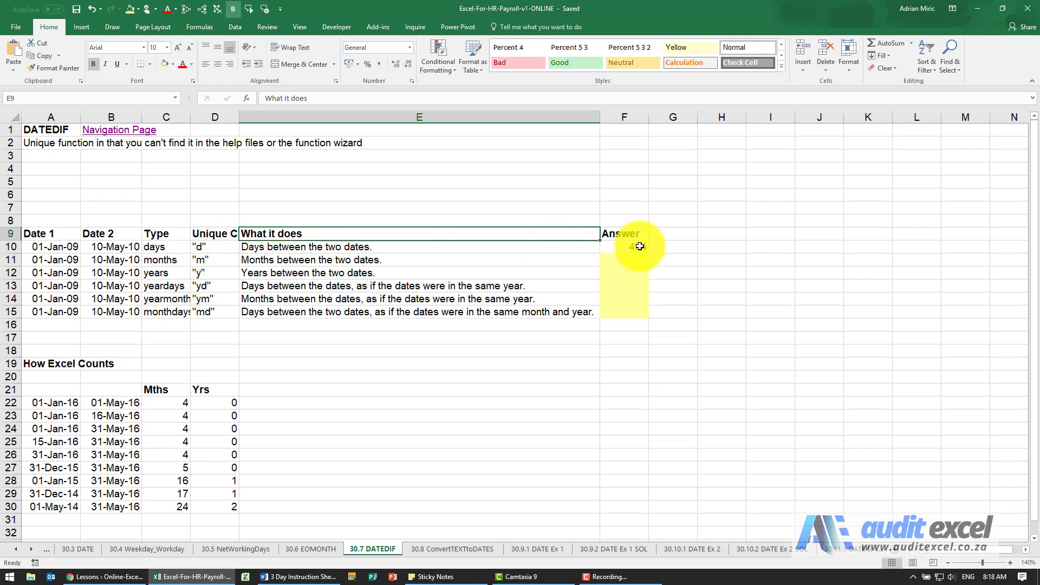
- Enter a formula in G10 that subtracts Date 1 in A10 from Date 2 in B10
left_click(668, 247)
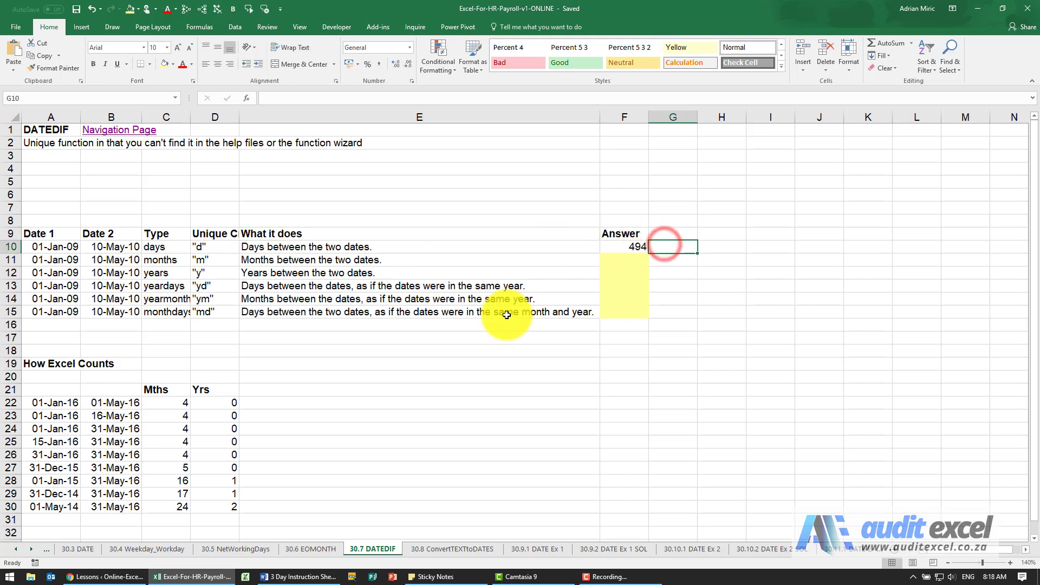
type("=")
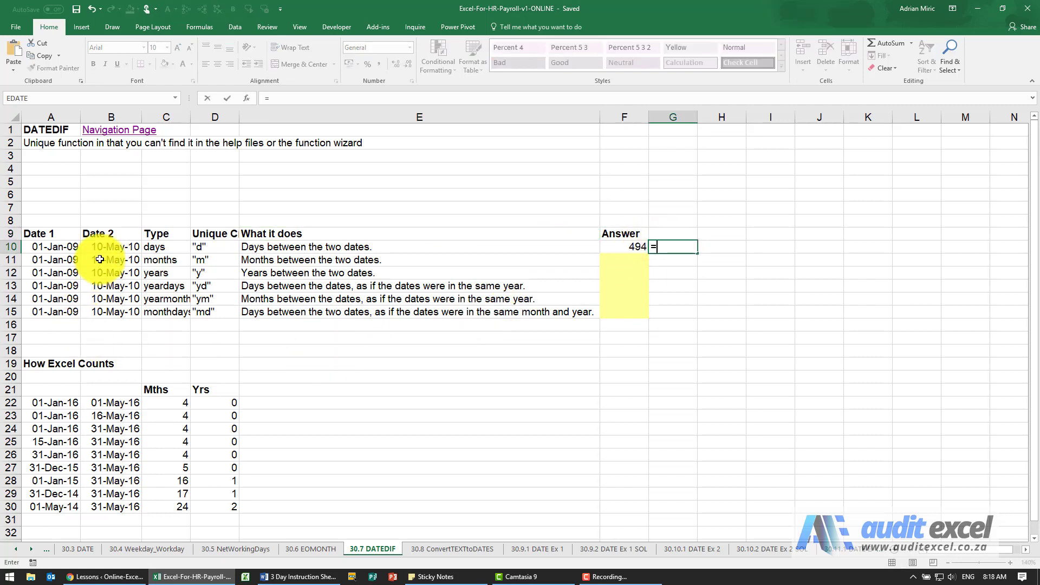
type("B10-")
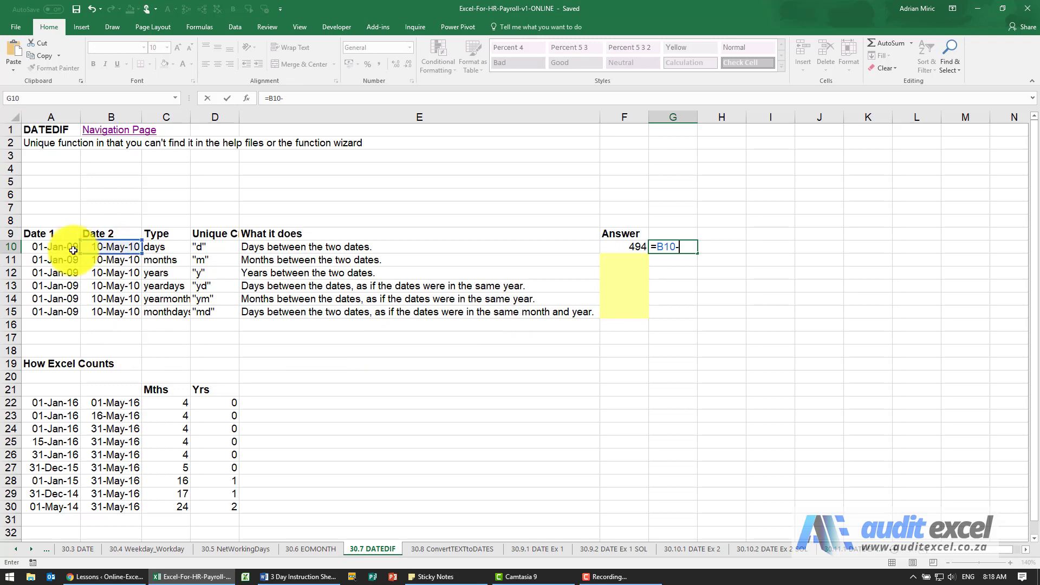
key("Return")
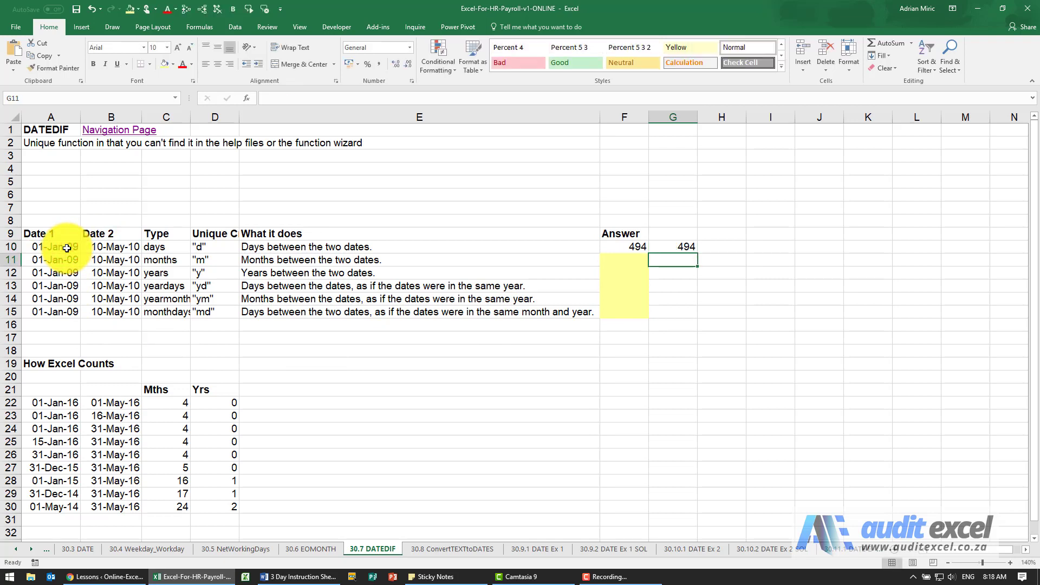
- Re-enter the days formula in F10 as =DATEDIF(A10,B10,"d")
left_click(611, 248)
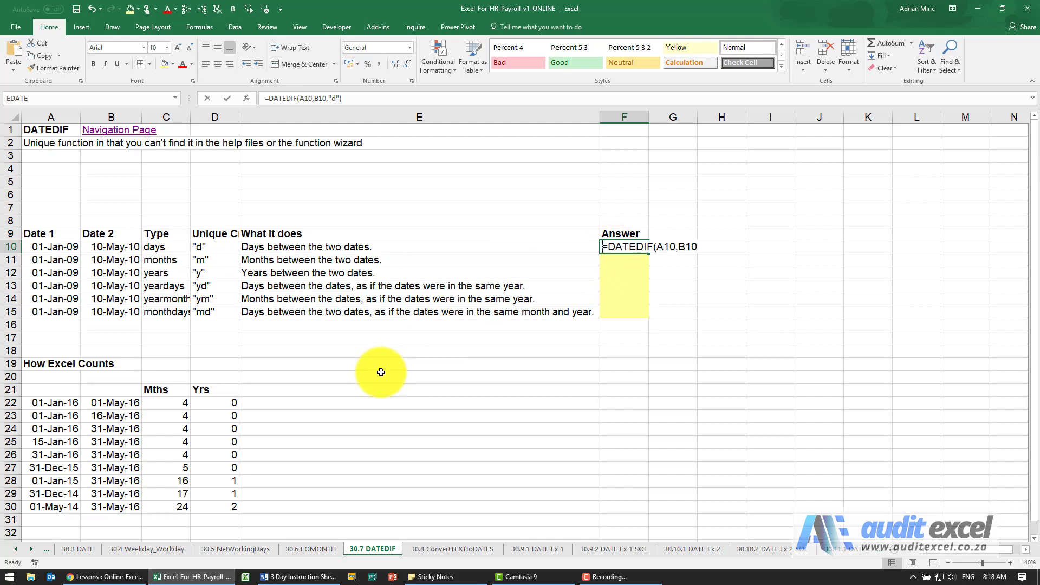
type("=datedif(A10")
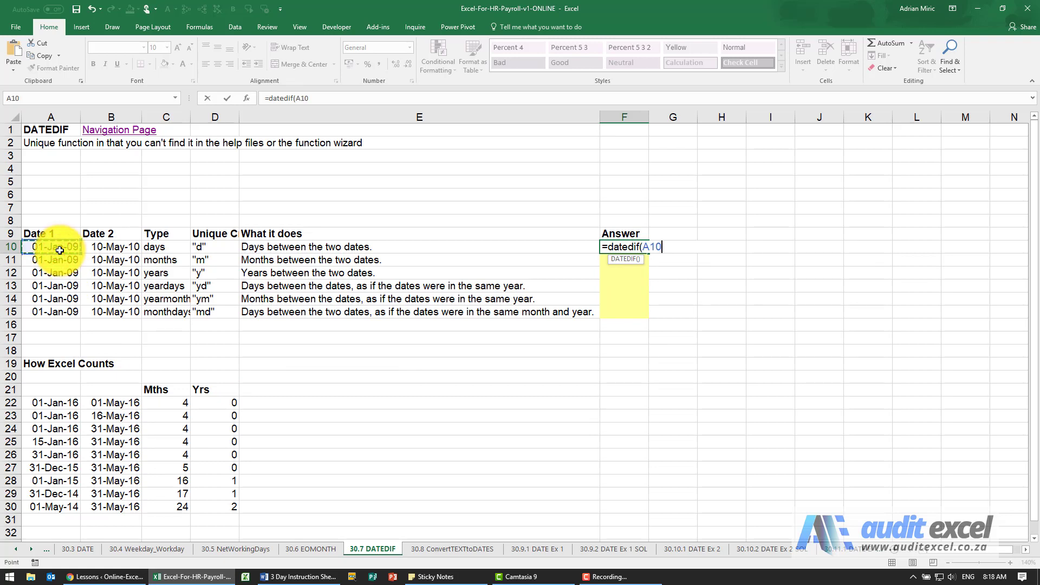
type(",")
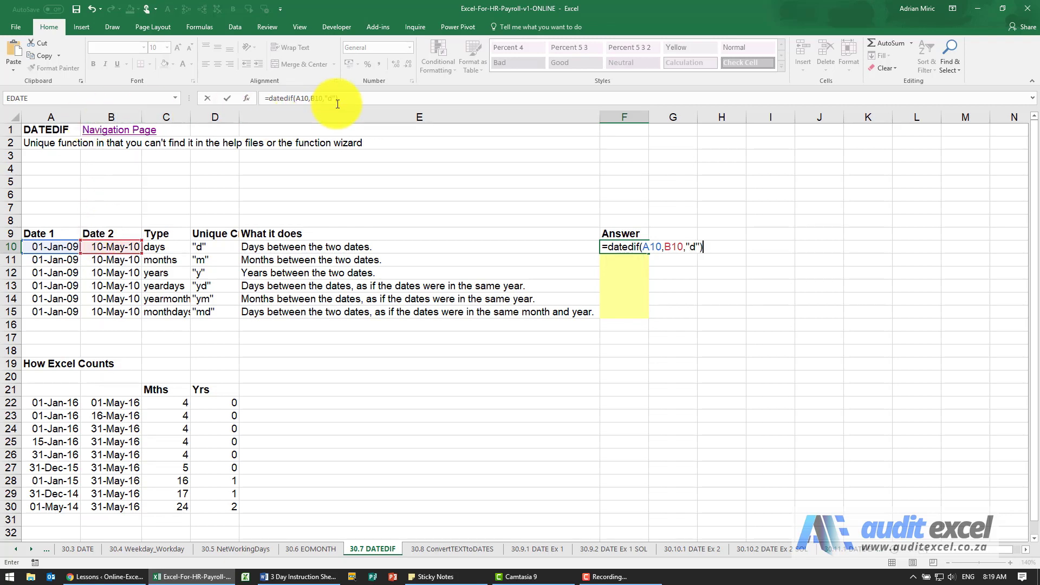
key("ctrl+Return")
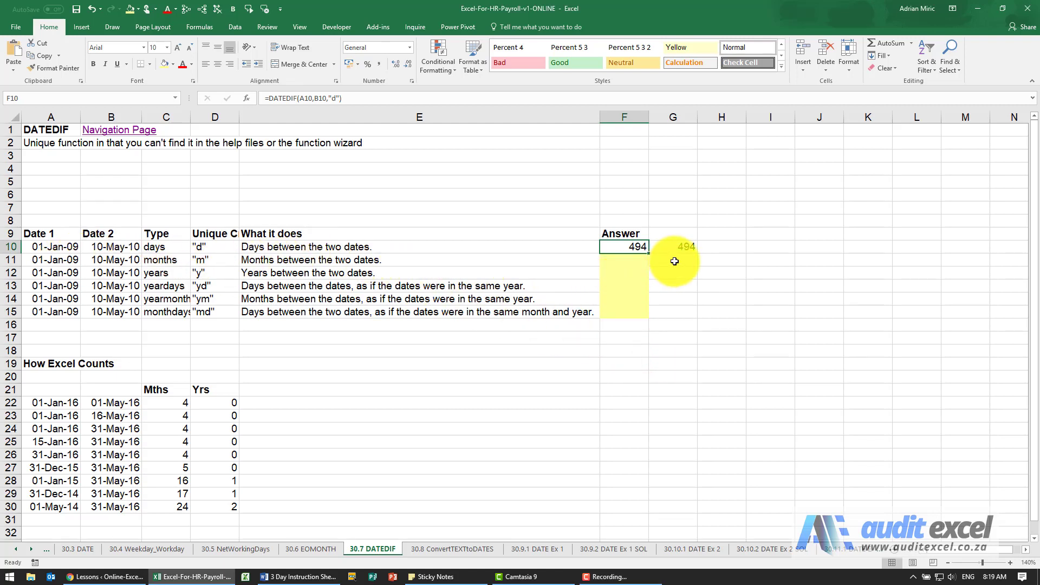
- Enter =(B11-A11)/31 in G11 to estimate the months between the two dates
left_click(674, 261)
type("=(B11-A11)/31")
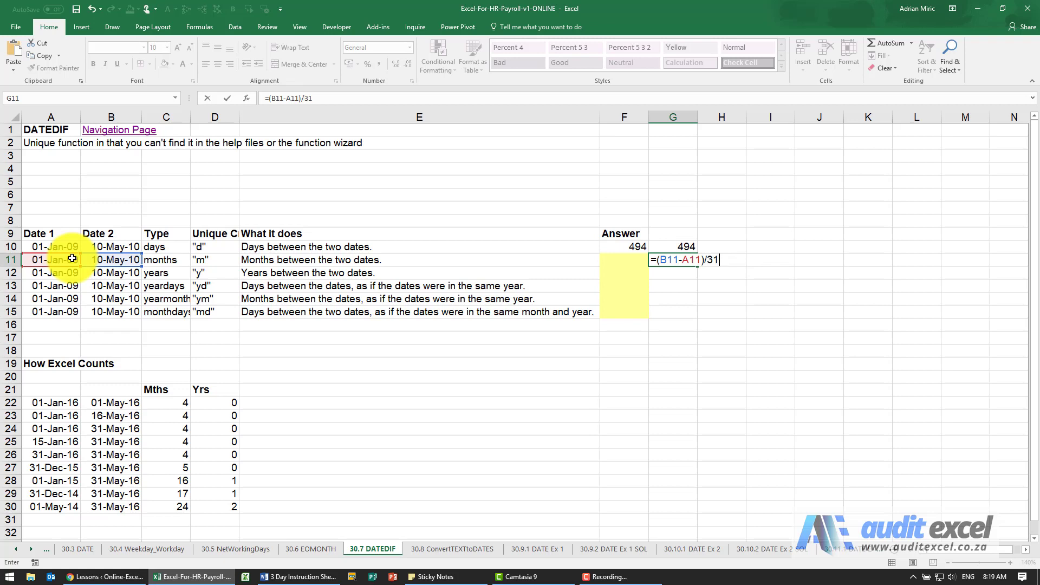
key("ctrl+Return")
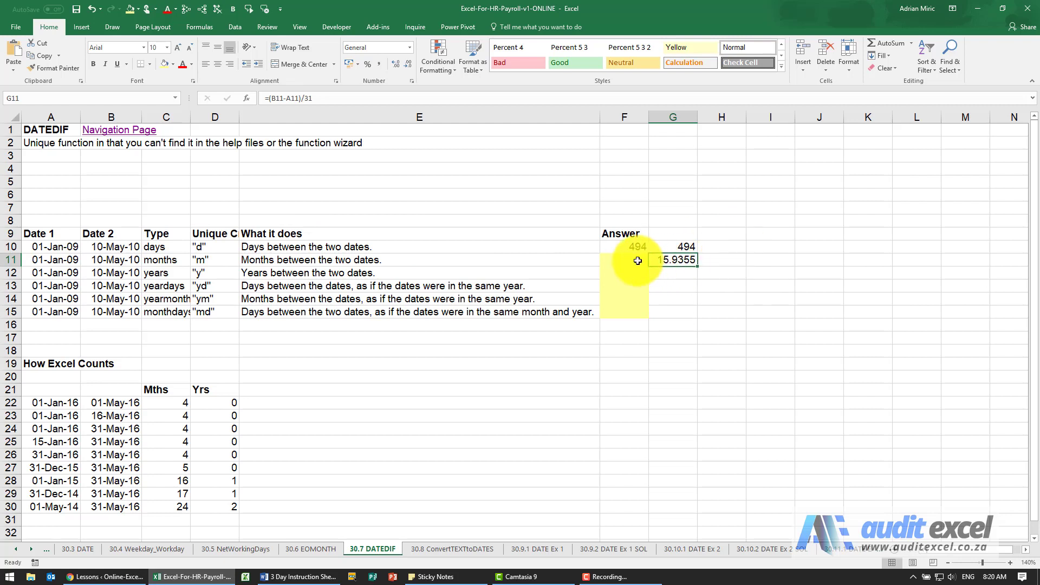
- Enter =DATEDIF(A11,B11,"m") in F11 to calculate the months between the two dates
left_click(637, 258)
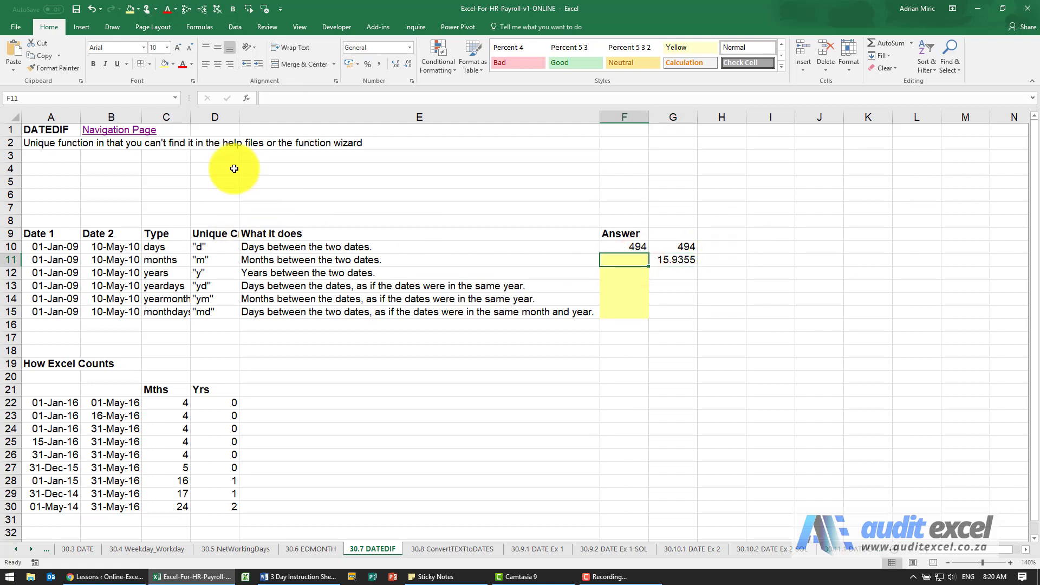
type("=datedi")
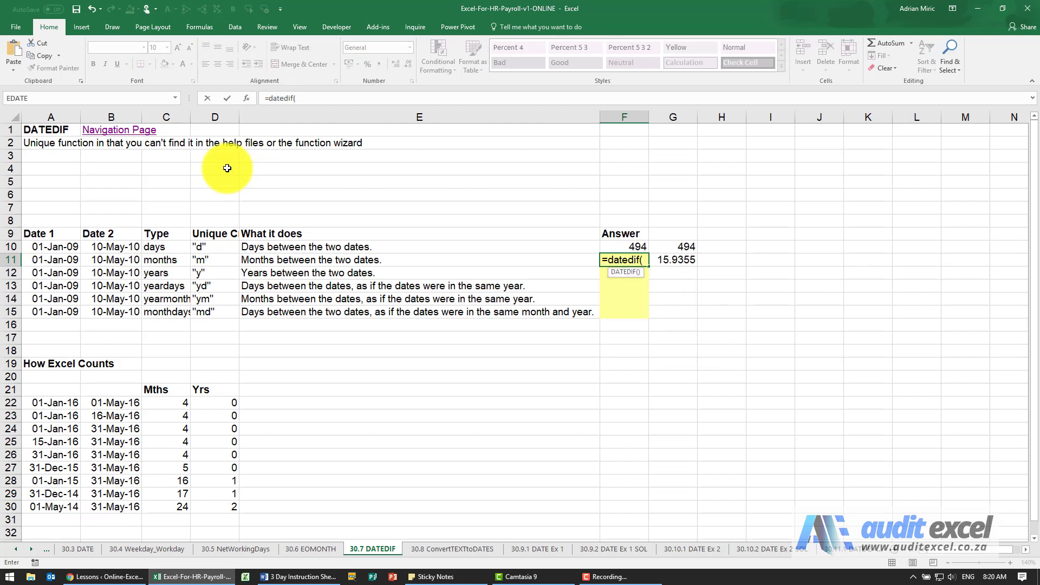
type("f(")
left_click(60, 260)
type(",")
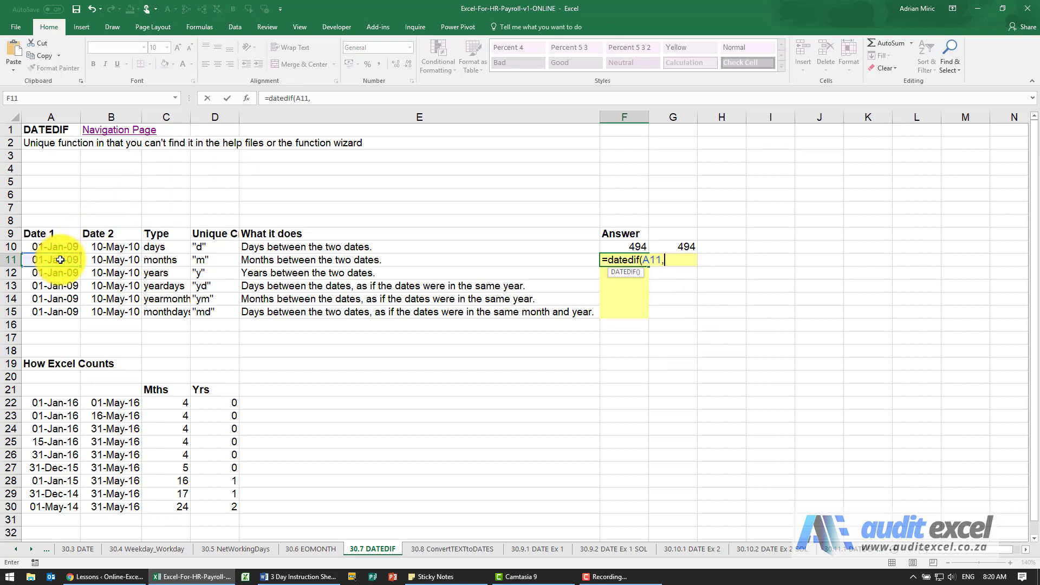
type("B11,\"m")
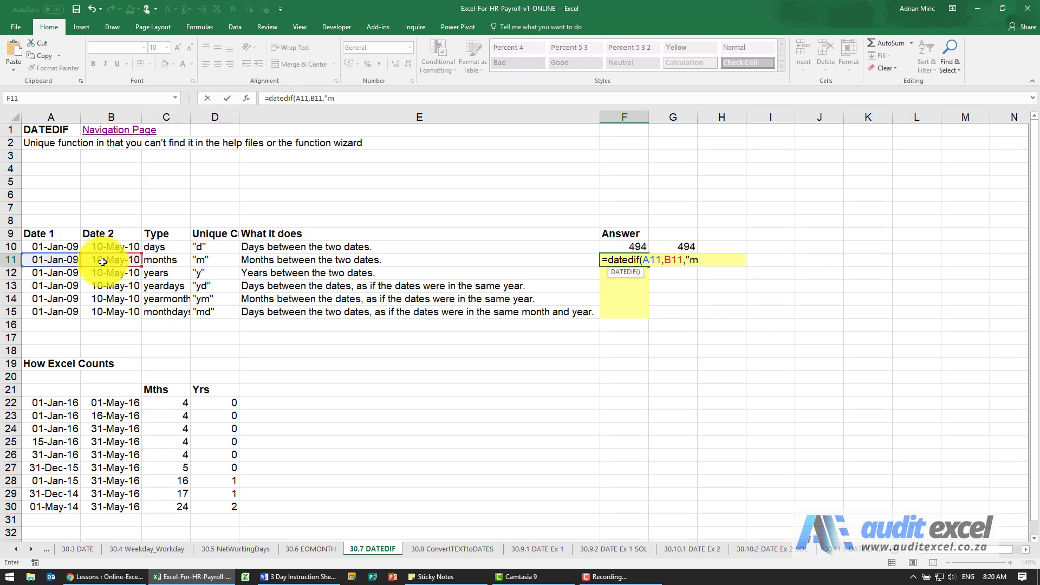
key("Return")
key("Up")
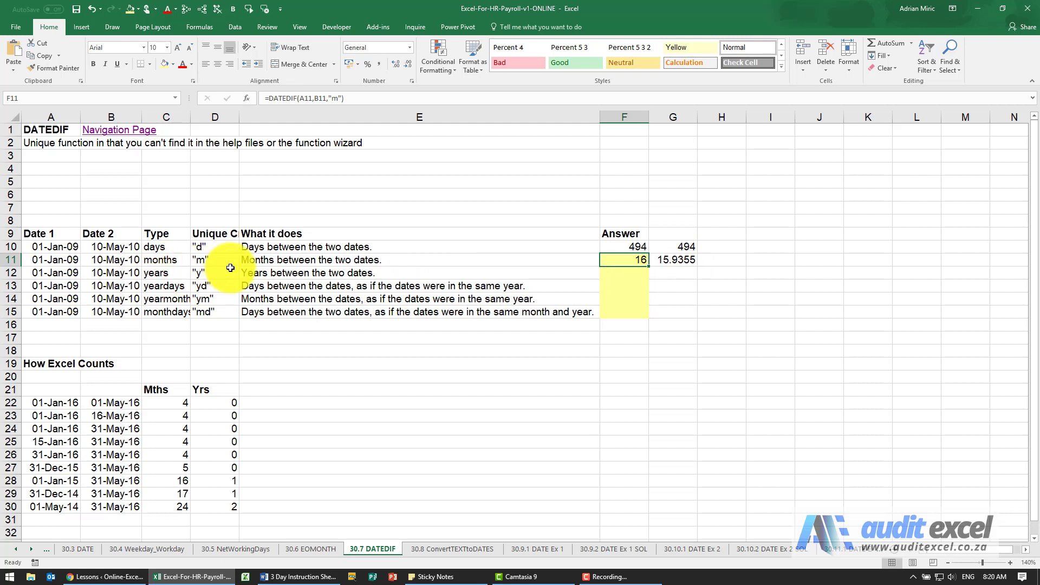
- Enter =DATEDIF(A12,B12,"y") in F12 to calculate the years between the two dates
left_click(618, 272)
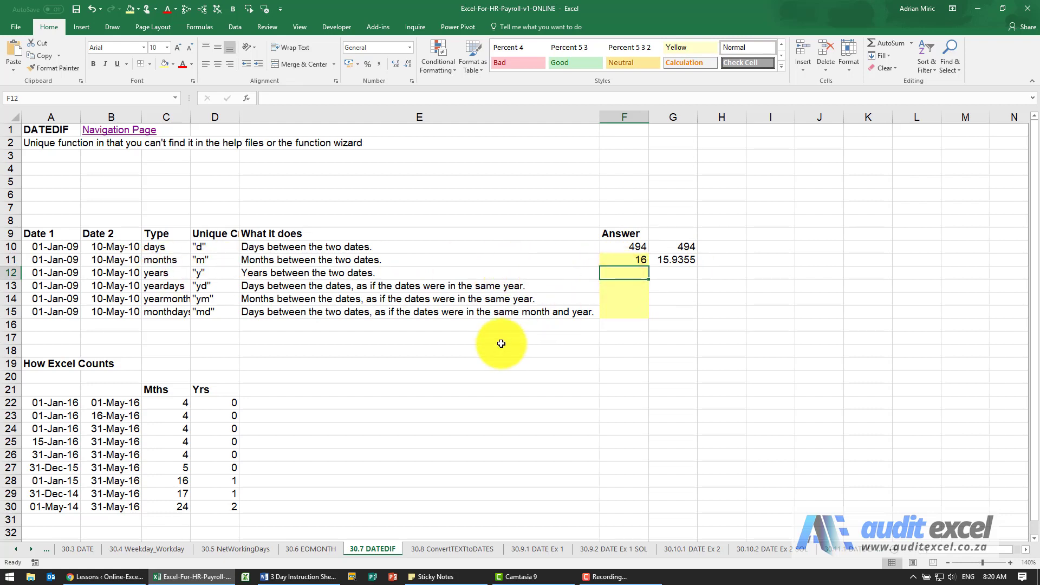
type("=datedif")
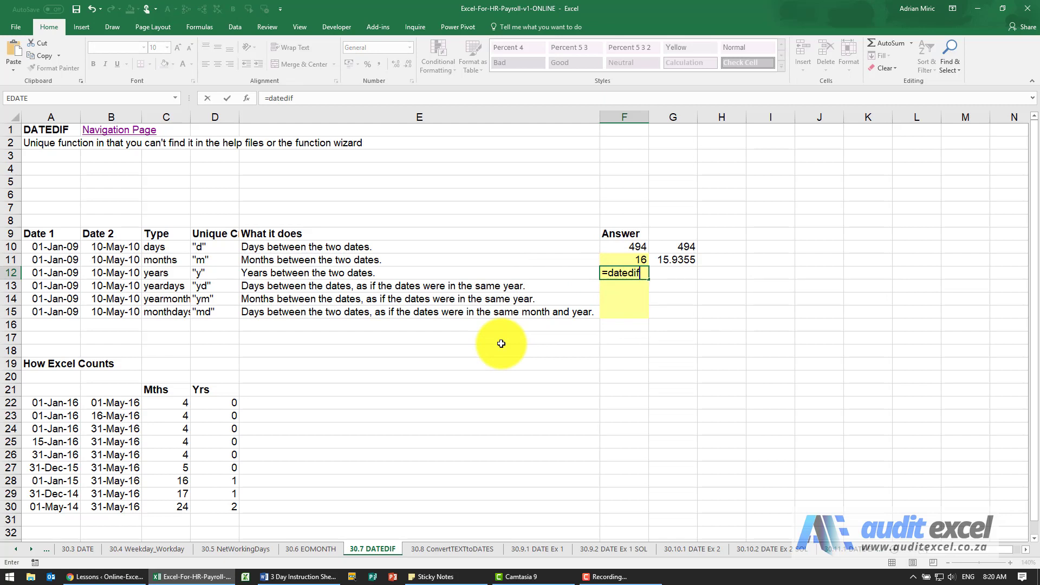
type("(")
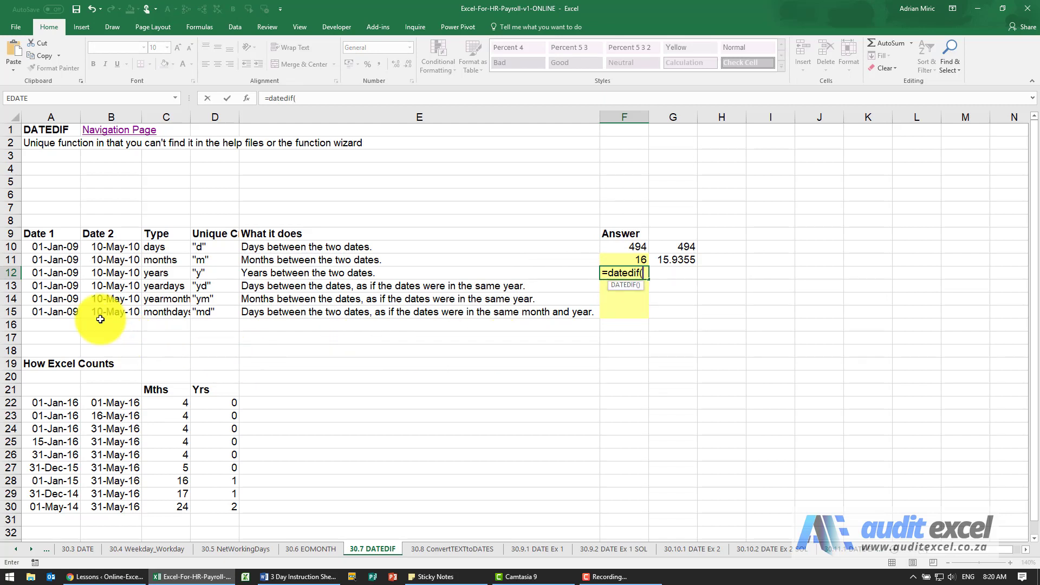
left_click(61, 273)
type(",")
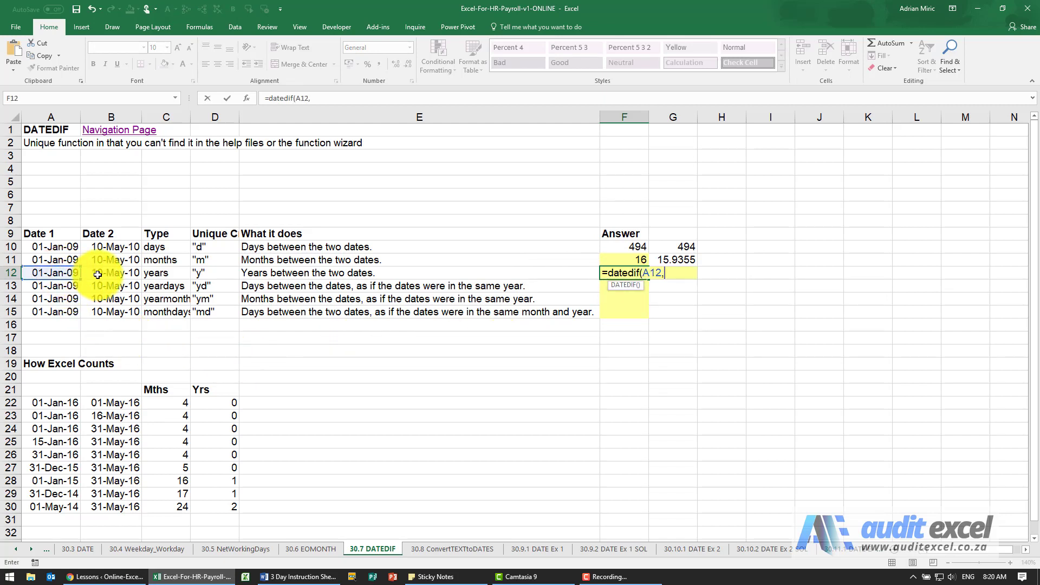
type("B12,\"y")
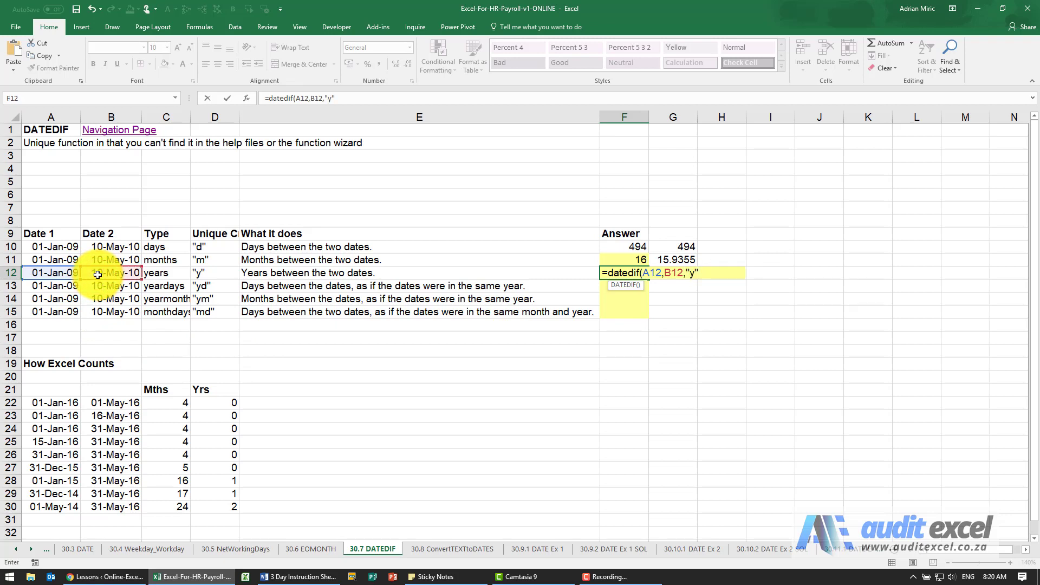
key("Return")
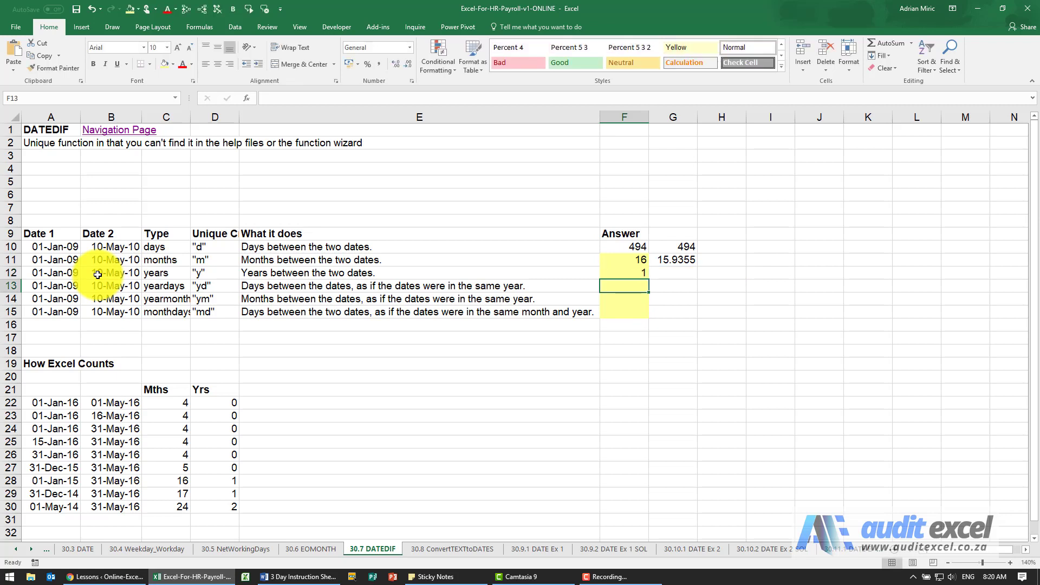
key("Up")
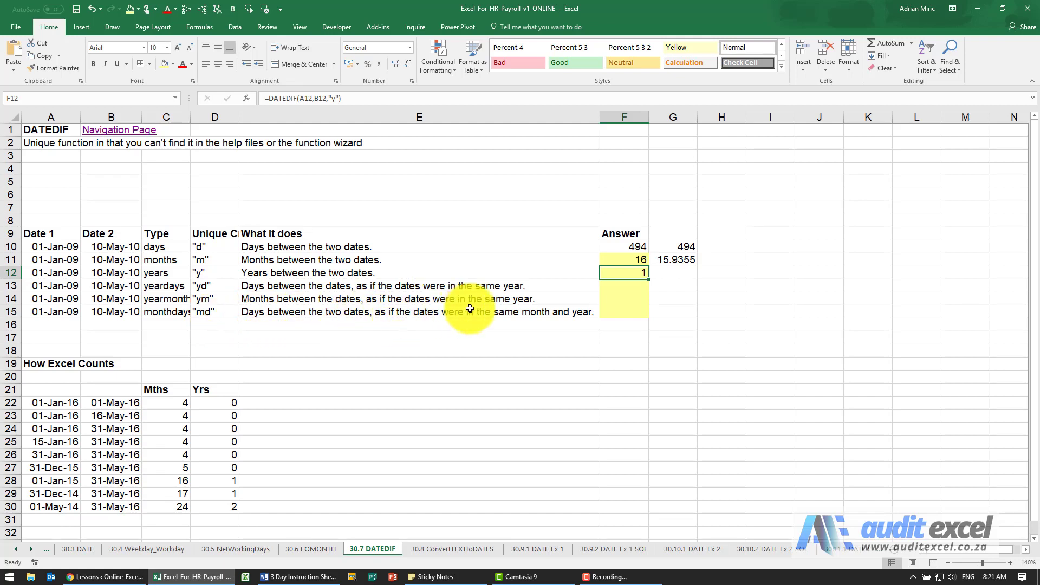
- Copy the years formula in F12 down through F15
left_click(606, 286)
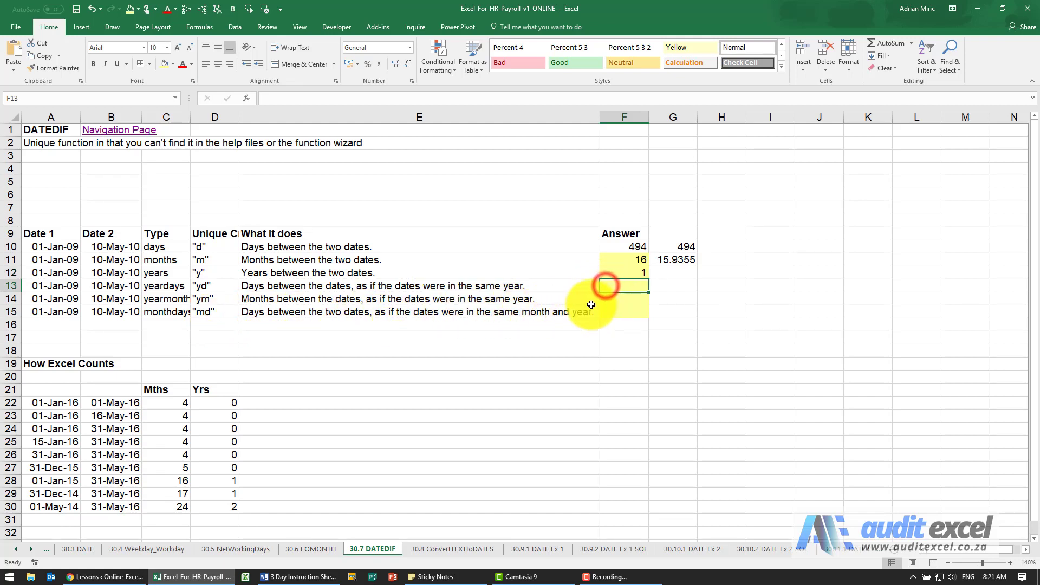
left_click(627, 272)
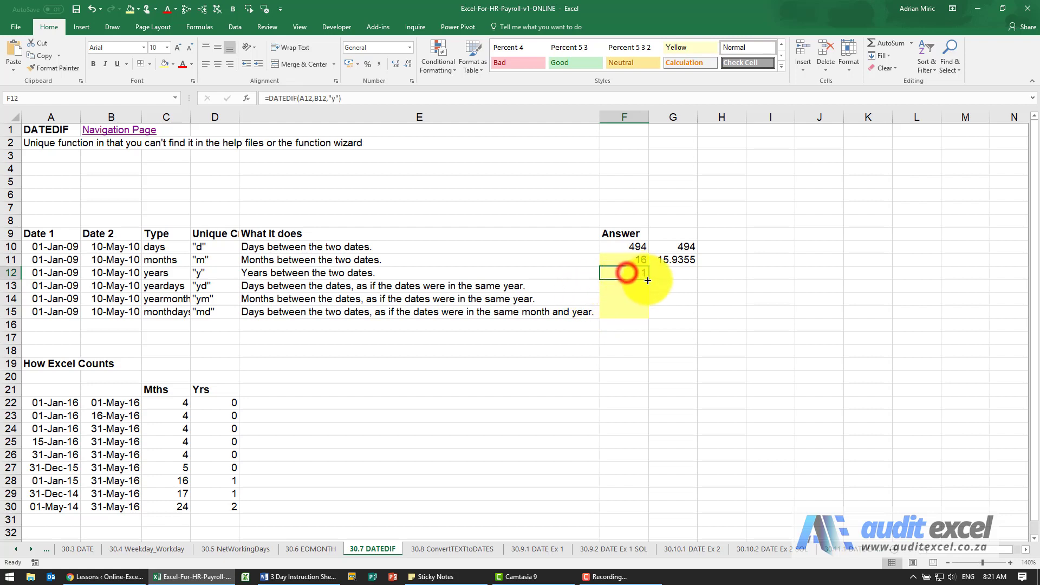
left_click_drag(649, 279, 644, 311)
- Change the DATEDIF unit code in F13 to "yd" for days as if in the same year
left_click(628, 286)
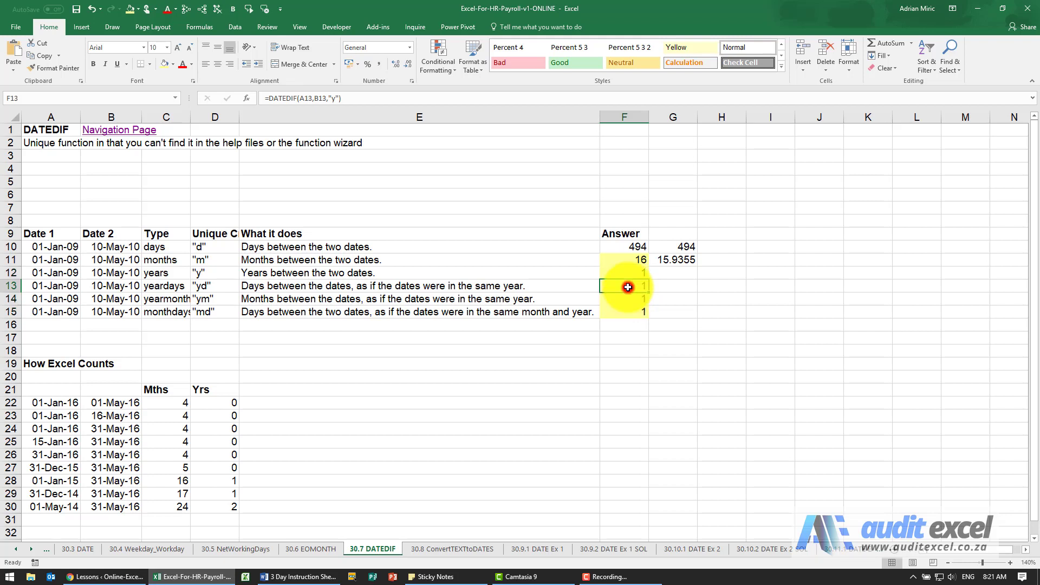
left_click(335, 97)
type("d")
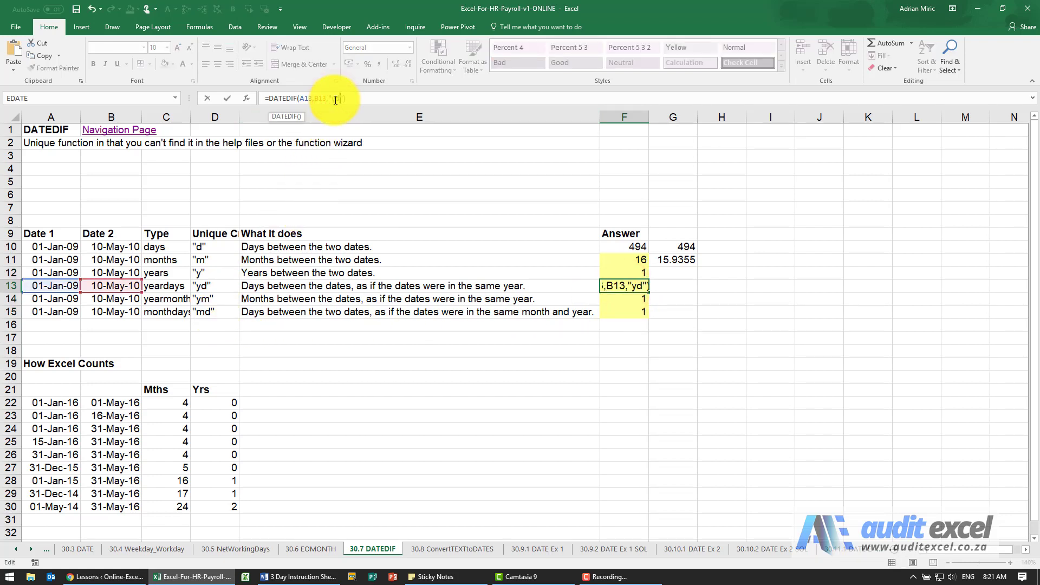
key("Return")
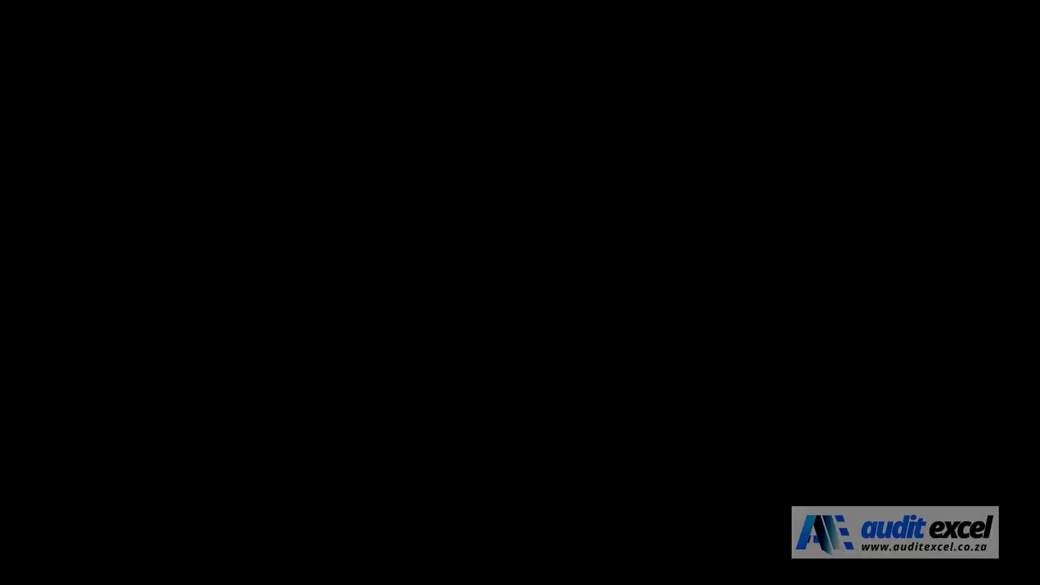
- Change the DATEDIF unit code in F14 to "ym" for months as if in the same year
left_click(768, 374)
left_click(643, 299)
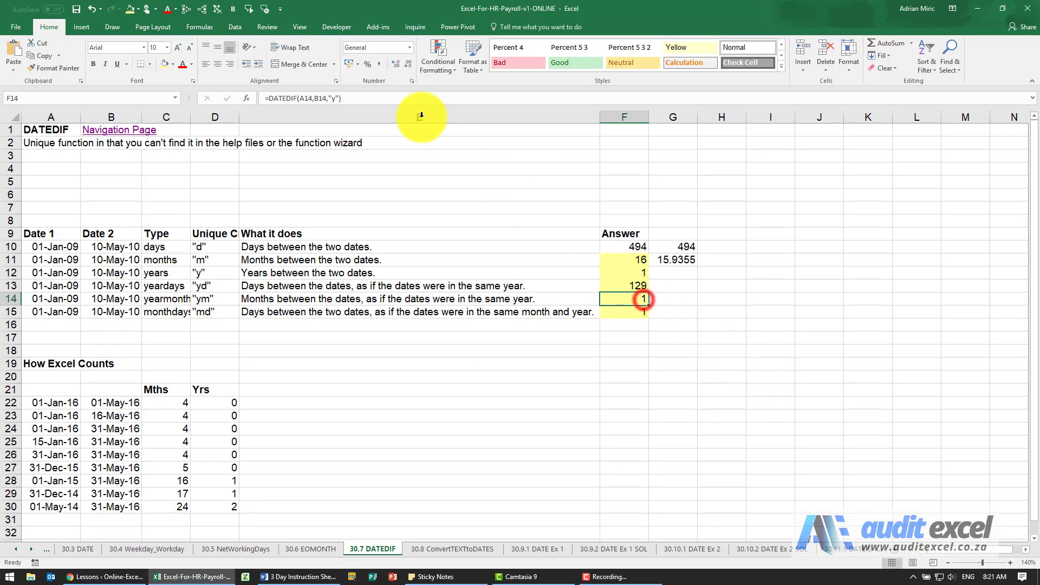
left_click(335, 98)
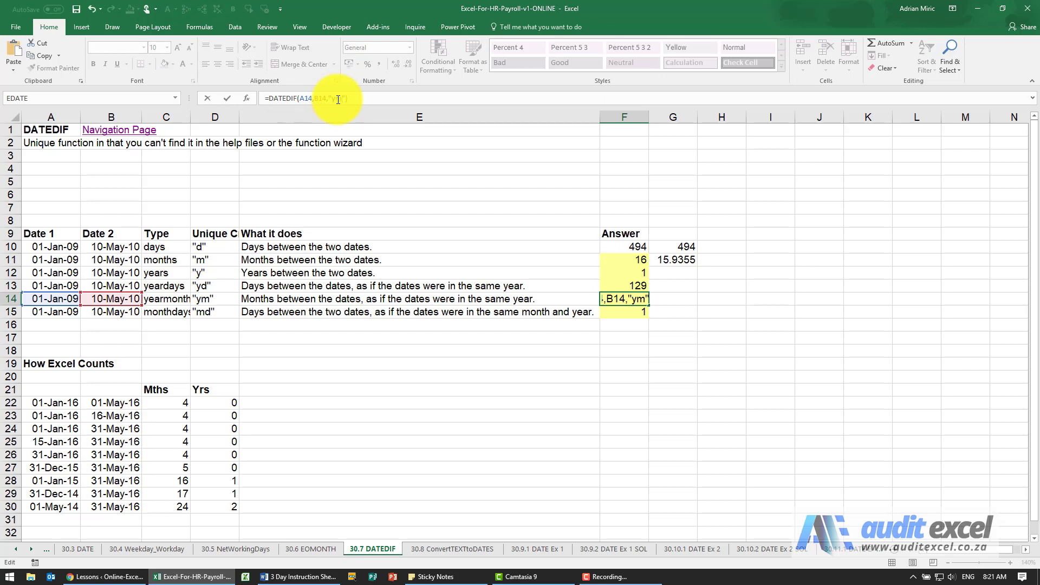
key("Return")
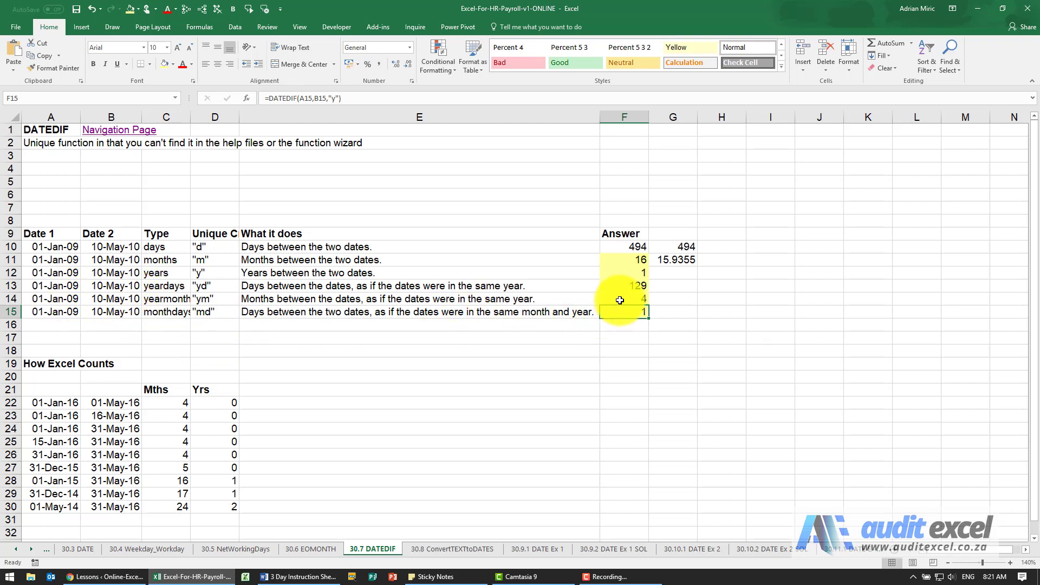
- Replace the DATEDIF unit code in F15 with "md" for days as if in the same month and year
left_click(337, 96)
key("BackSpace")
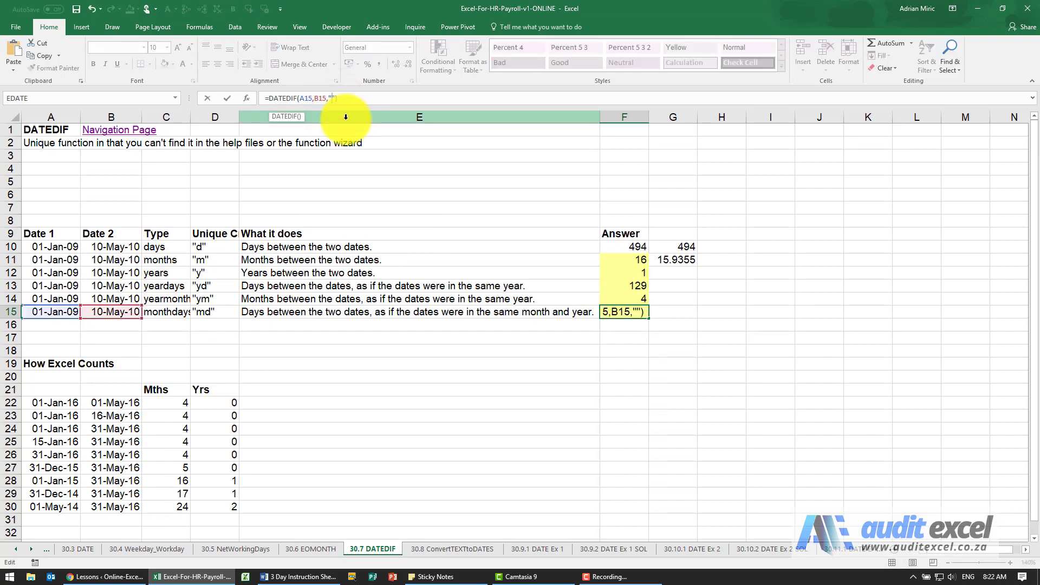
key("Return")
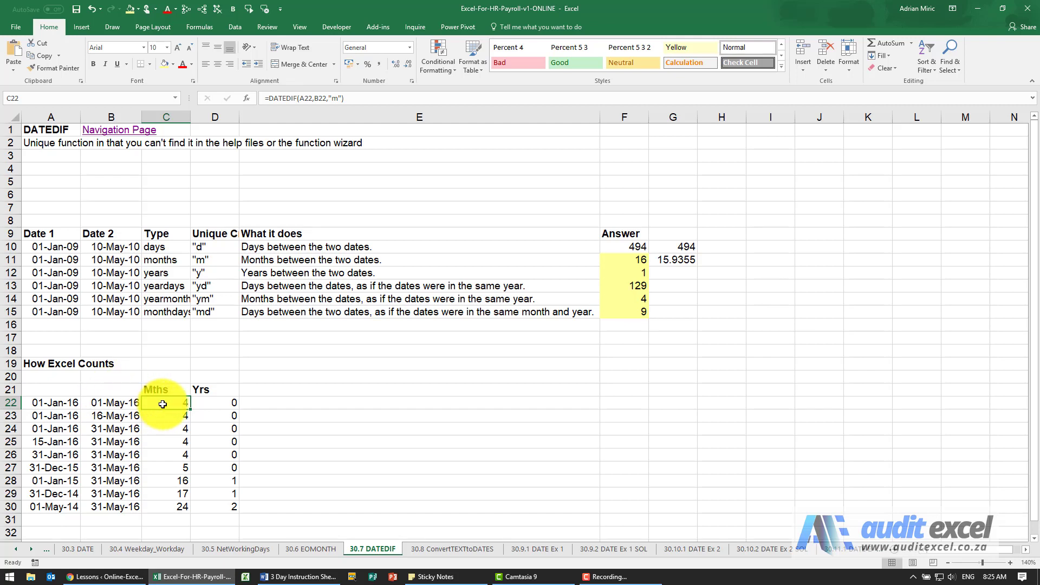
- Examine how DATEDIF counts months and years for the date pairs in the How Excel Counts table, including the years formula in D22
left_click(66, 415)
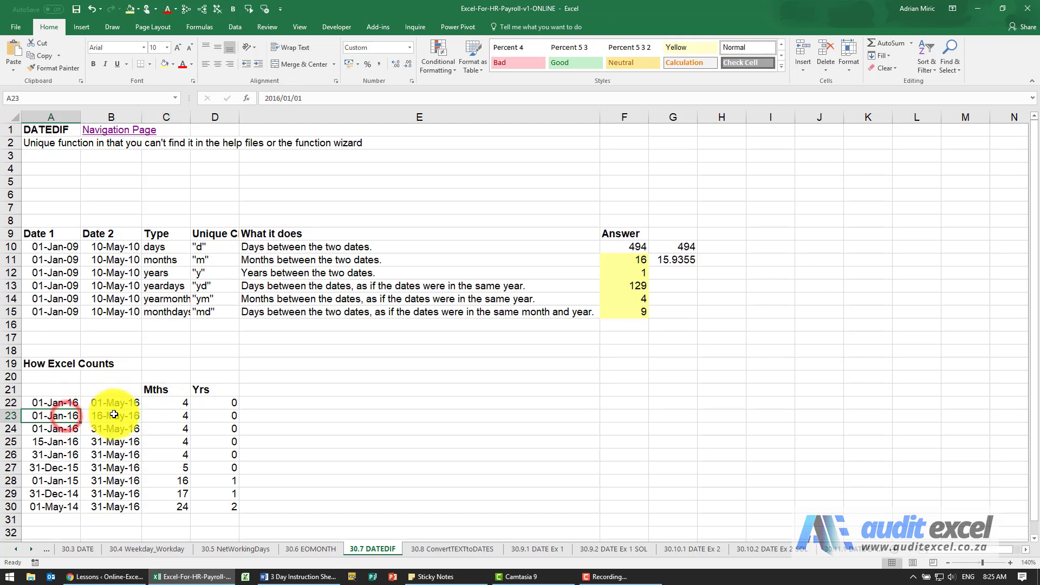
left_click(69, 428)
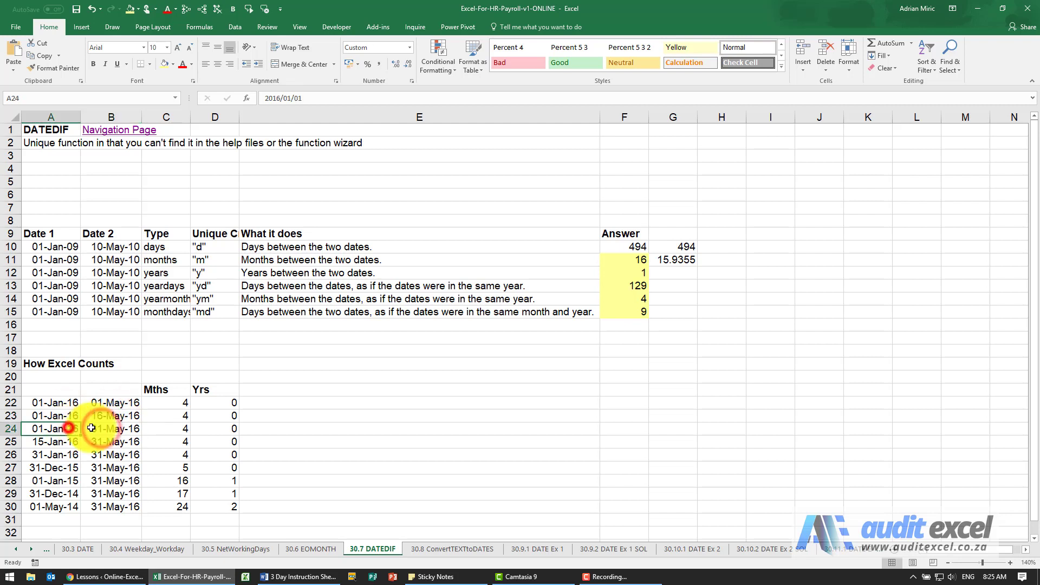
left_click(66, 442)
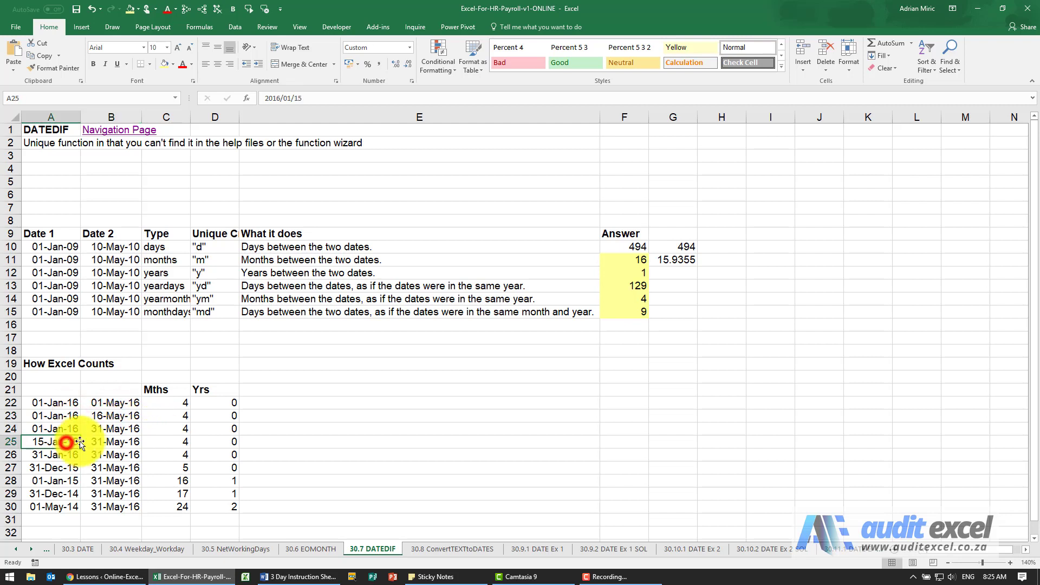
left_click(67, 453)
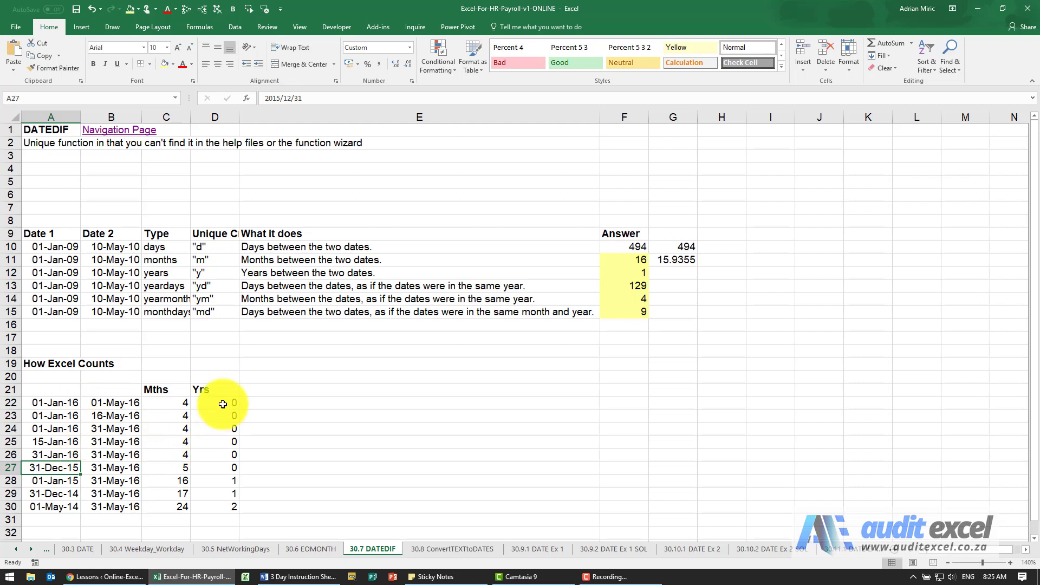
left_click(225, 404)
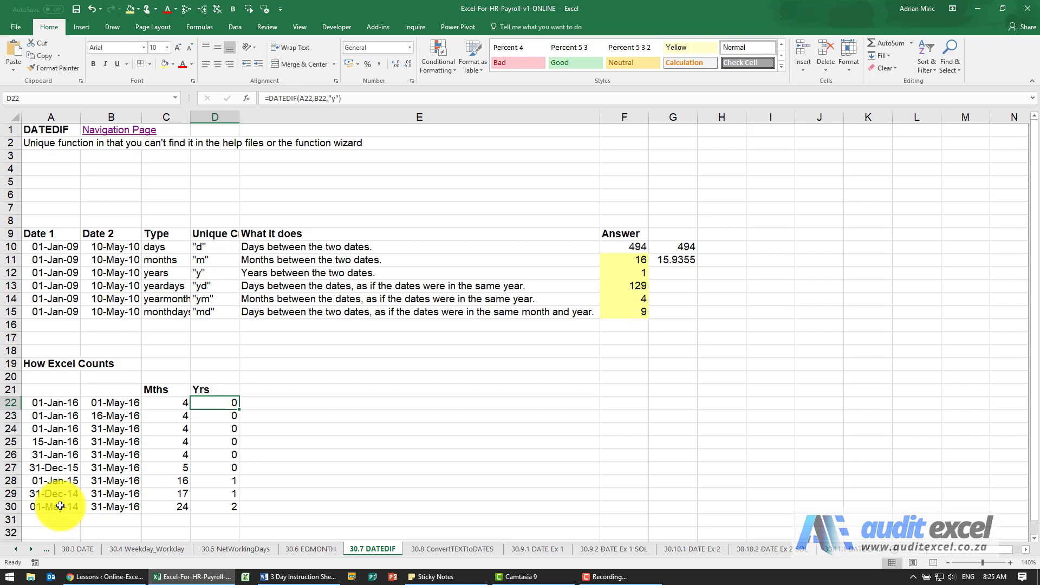
left_click(60, 506)
left_click(103, 507)
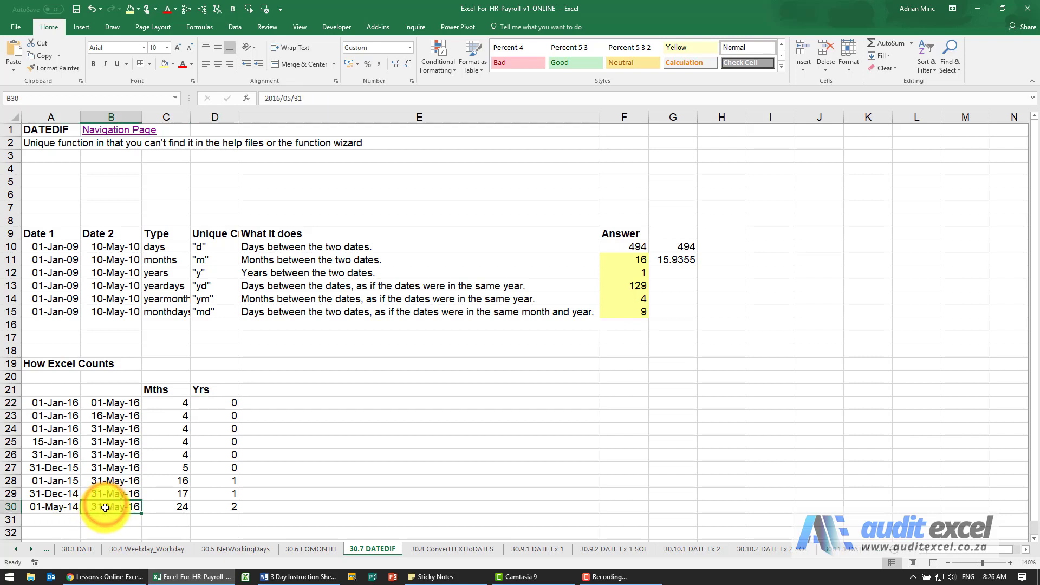